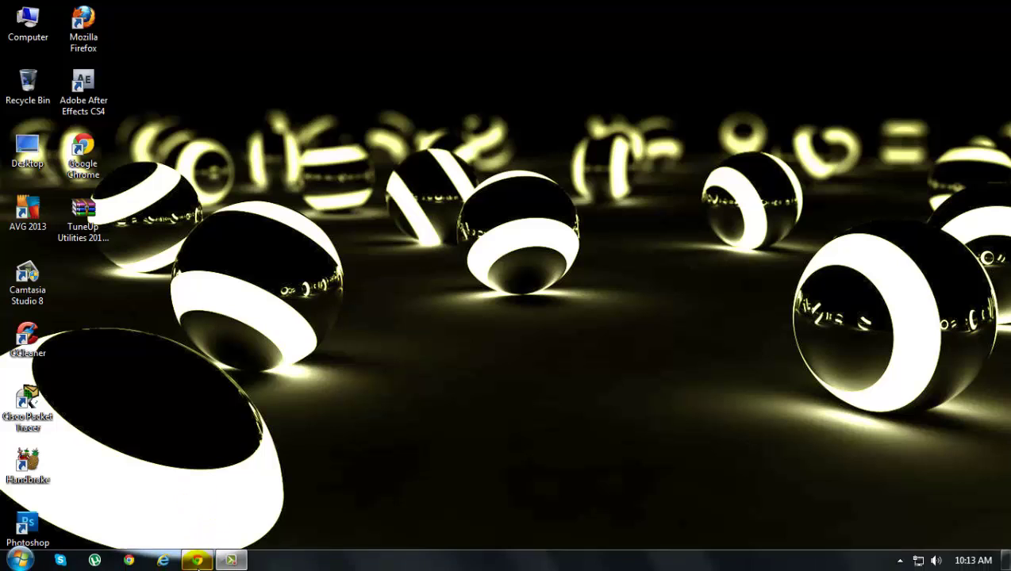
Request the TuneUp Utilities 2013 archive download from MediaFire, closing the ad popup and cancelling the IDM prompt
click(197, 562)
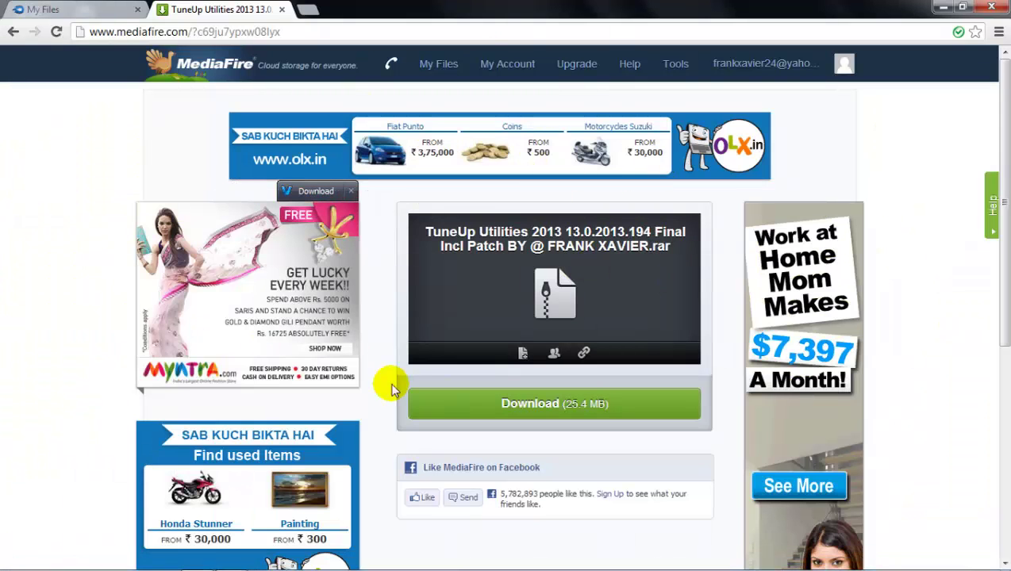
click(542, 407)
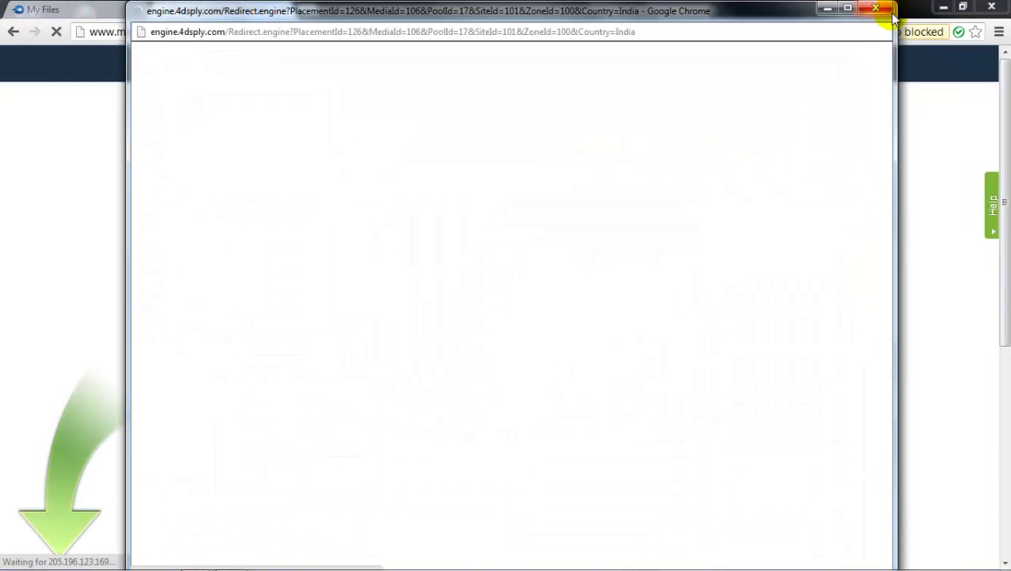
click(875, 8)
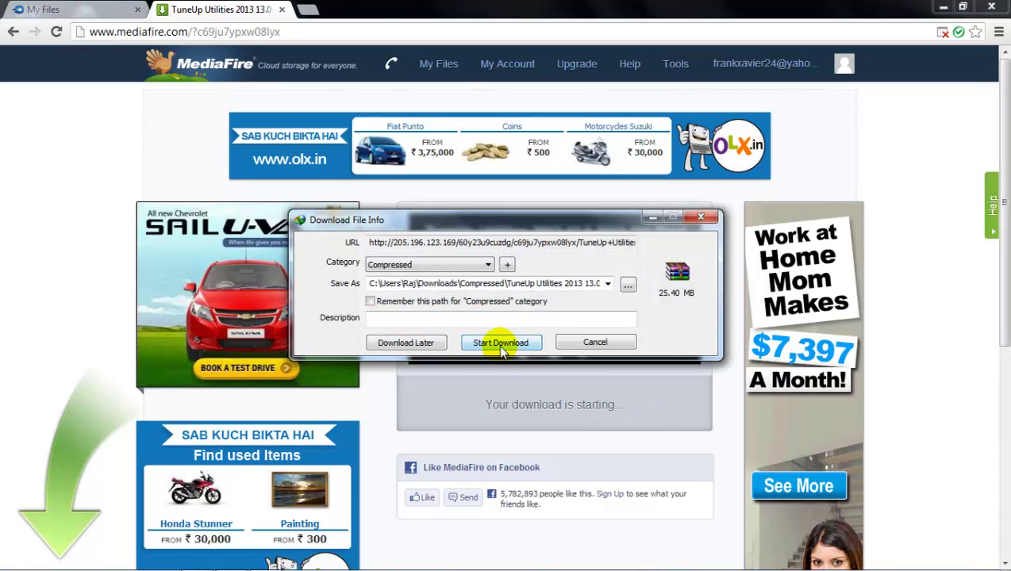
click(594, 343)
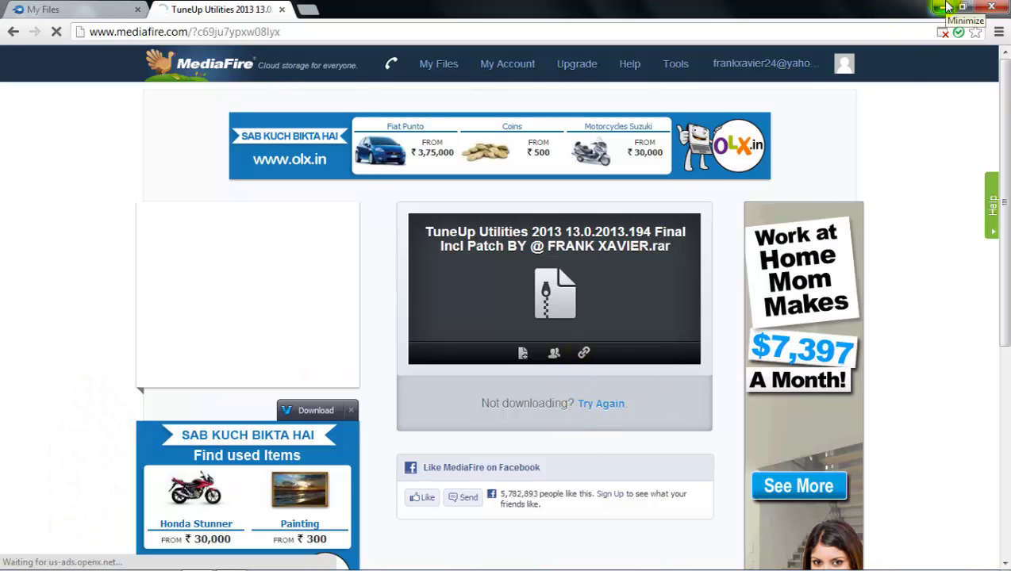
Extract the downloaded TuneUp archive onto the desktop with Extract Here
click(944, 6)
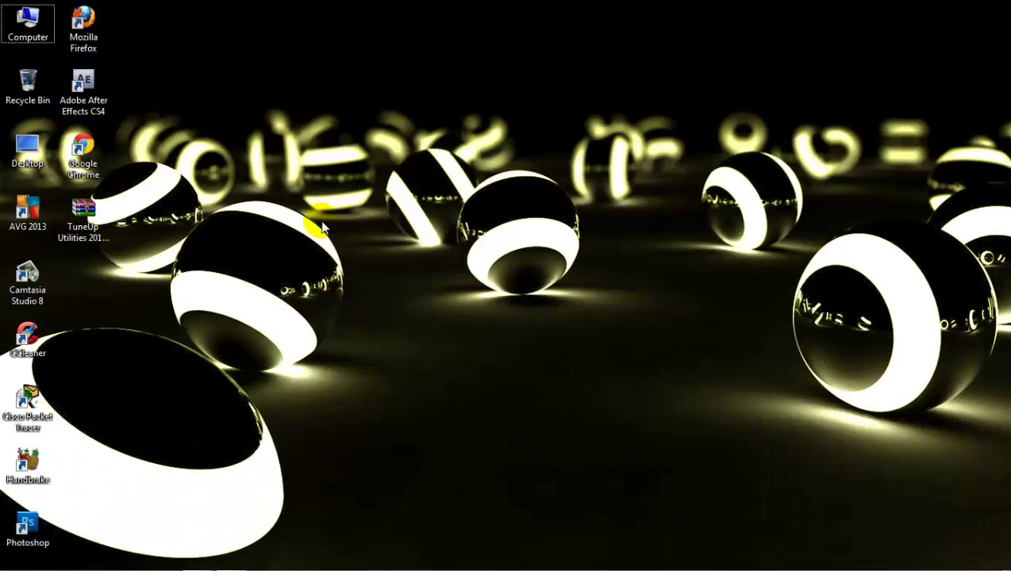
click(88, 227)
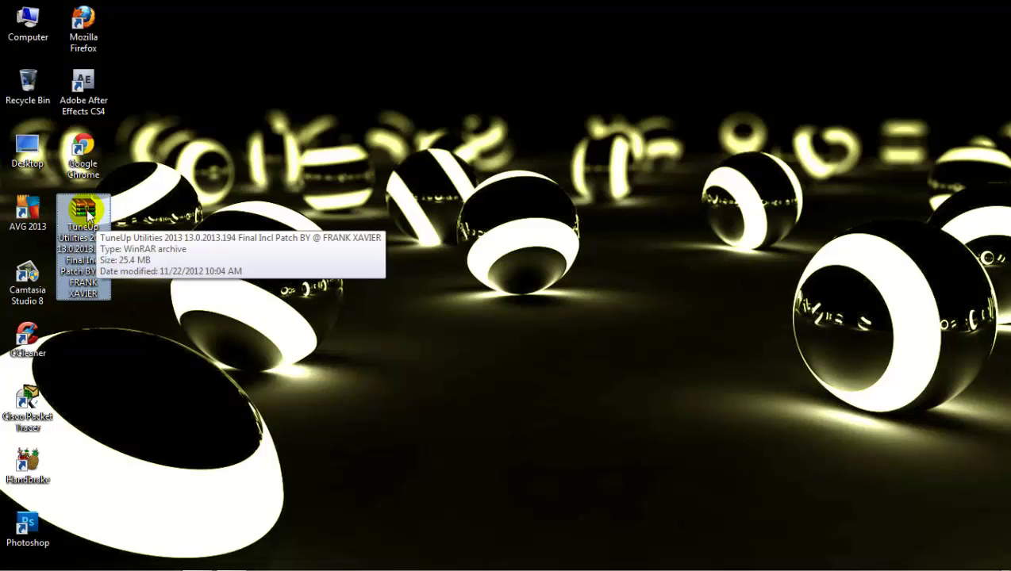
right_click(76, 218)
click(140, 277)
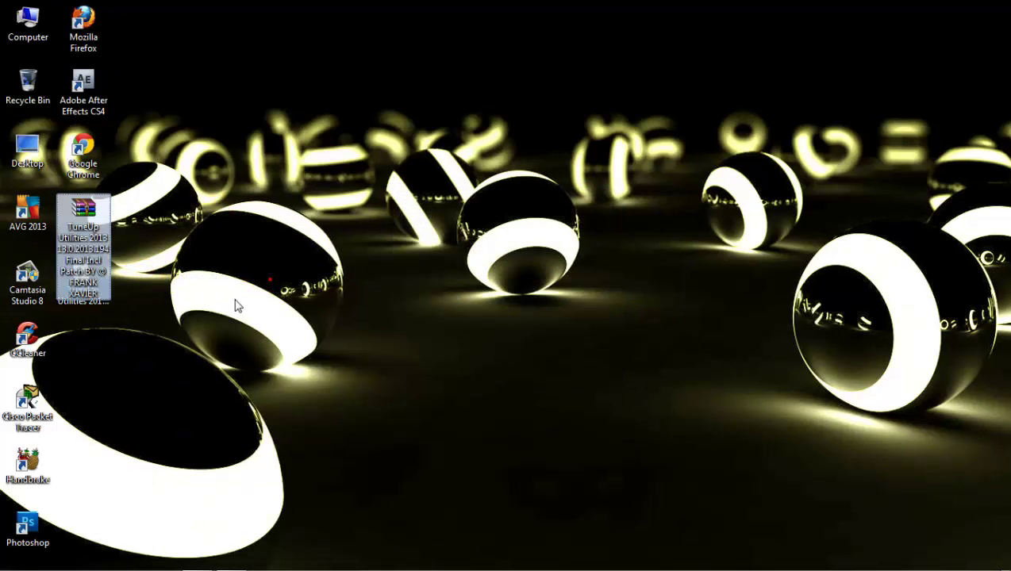
Move the extracted folder to the desktop centre and refresh the desktop
drag(86, 295, 488, 274)
right_click(602, 259)
click(647, 296)
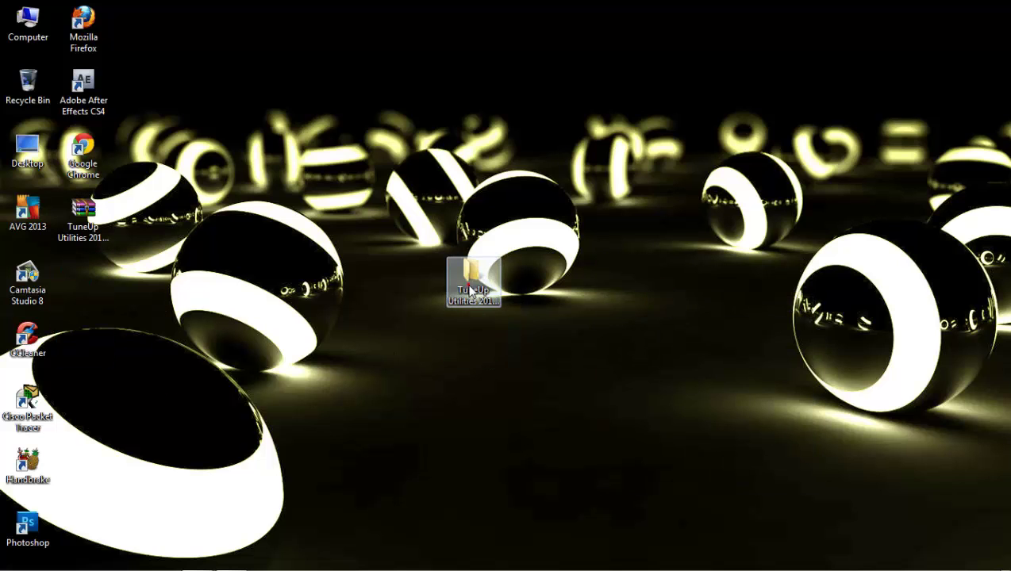
Extract the inner TuneUp archive and open its subfolder holding Patch and setup
double_click(470, 286)
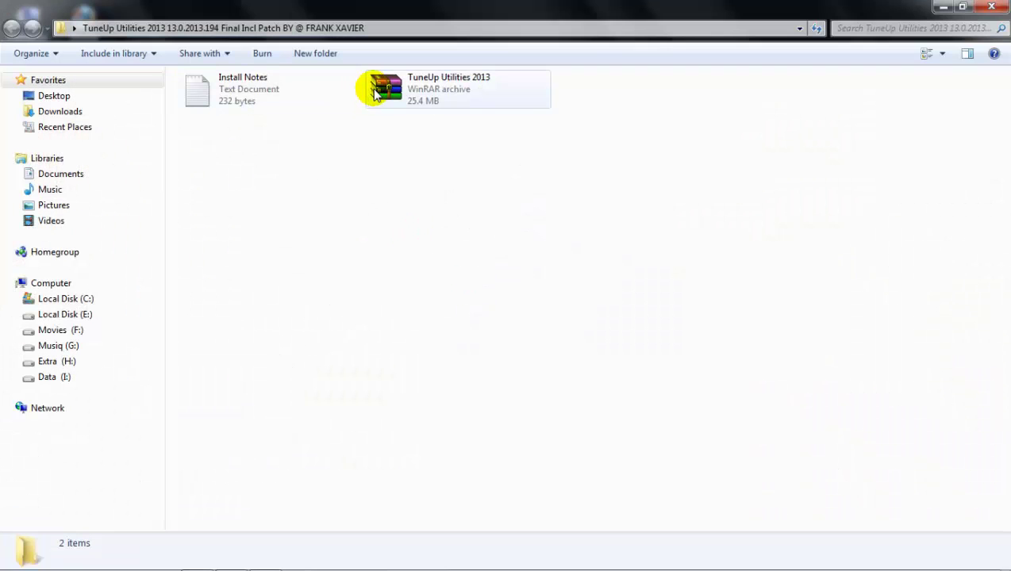
right_click(394, 83)
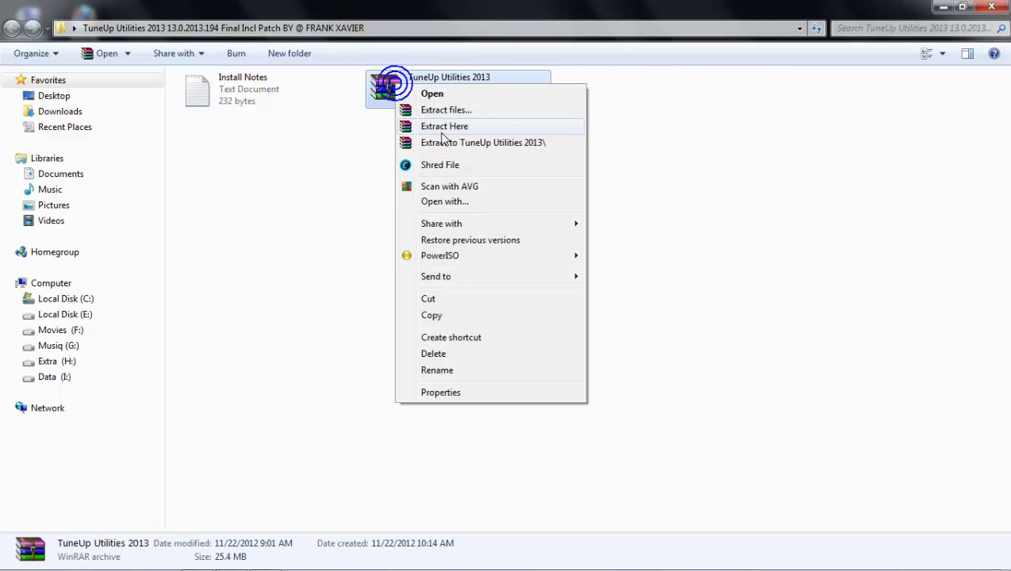
click(442, 129)
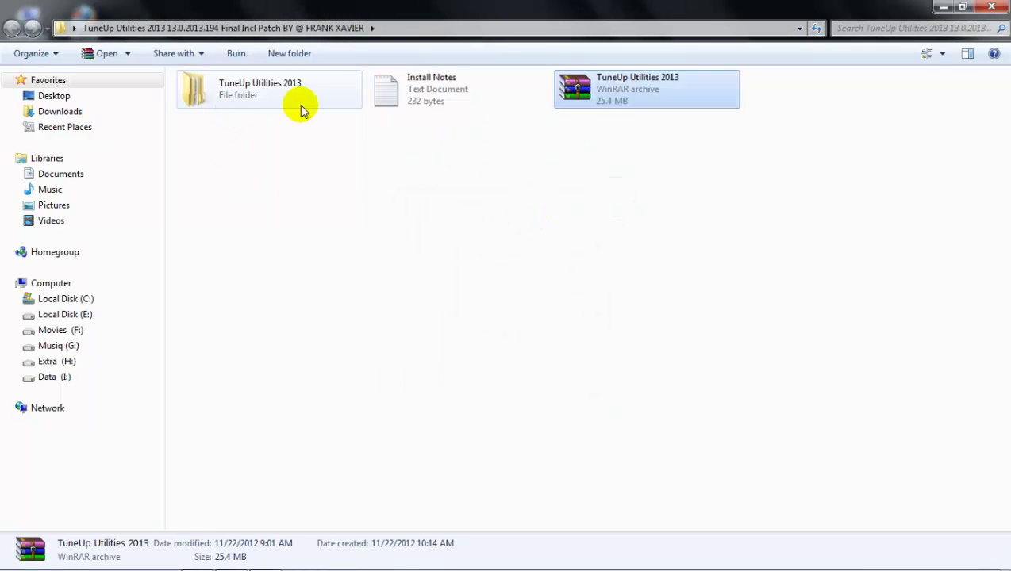
double_click(238, 93)
double_click(238, 95)
Run setup as administrator from the large-tile view, then minimize Explorer
click(927, 53)
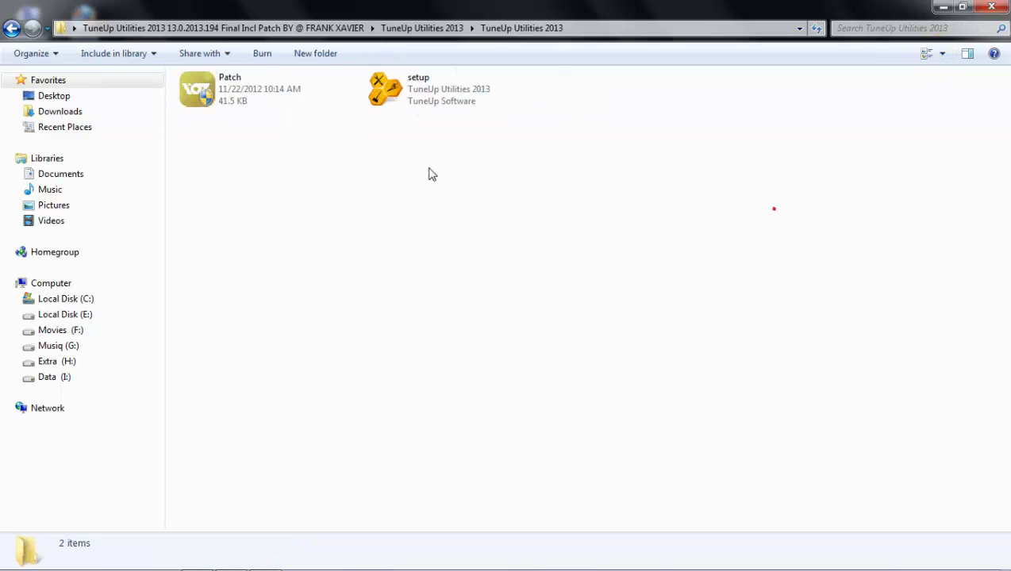
click(403, 86)
right_click(403, 86)
click(421, 104)
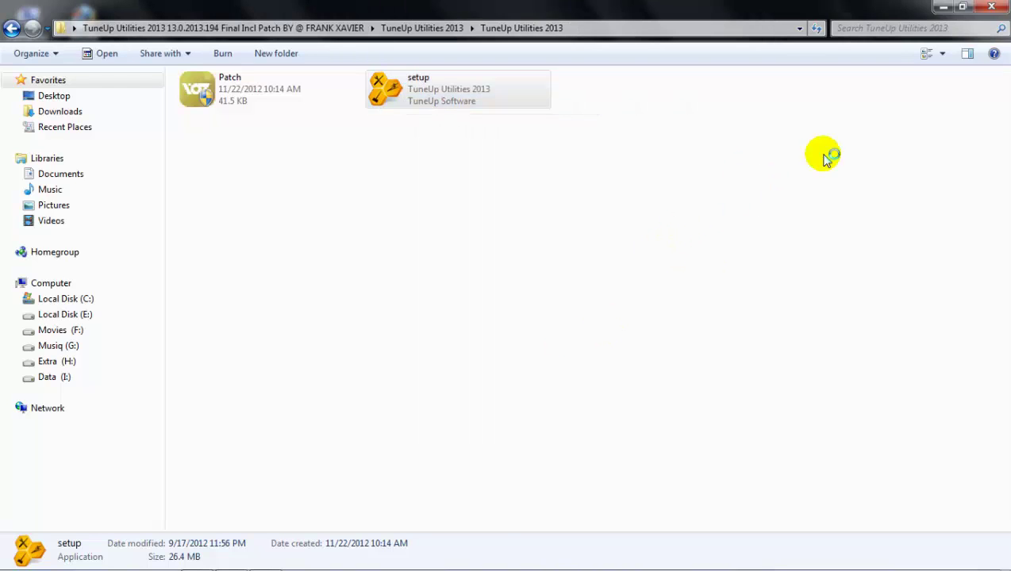
click(942, 8)
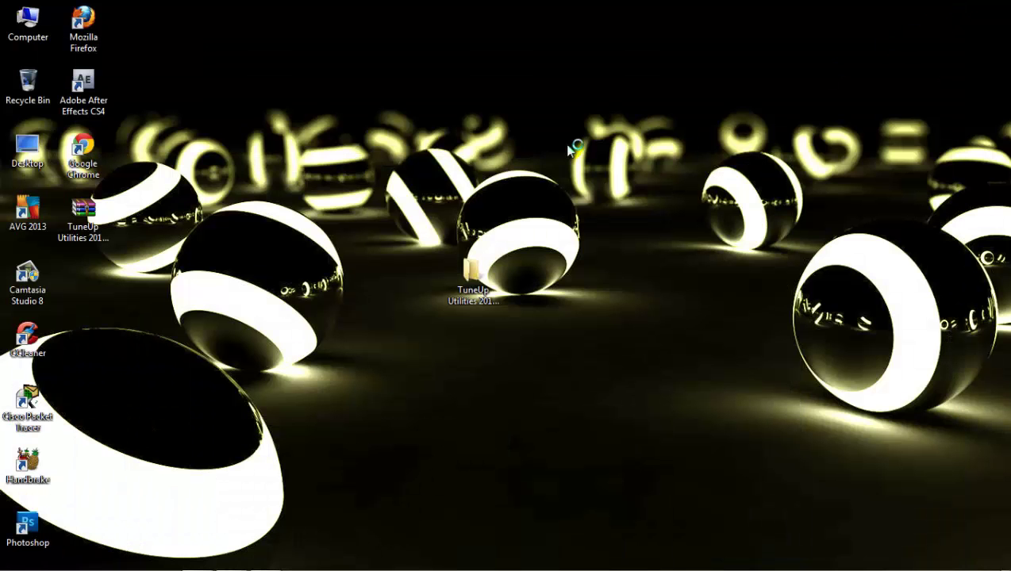
Move the TuneUp folder into the desktop's left icon column and refresh
drag(469, 273, 89, 286)
right_click(589, 254)
click(637, 294)
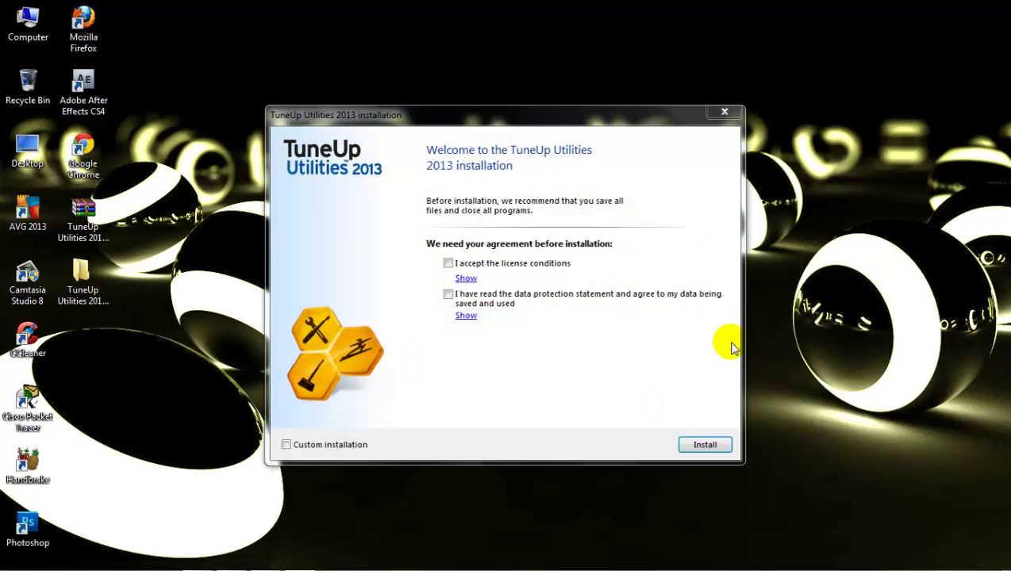
Accept the license and data-protection agreements and start the installation
click(470, 263)
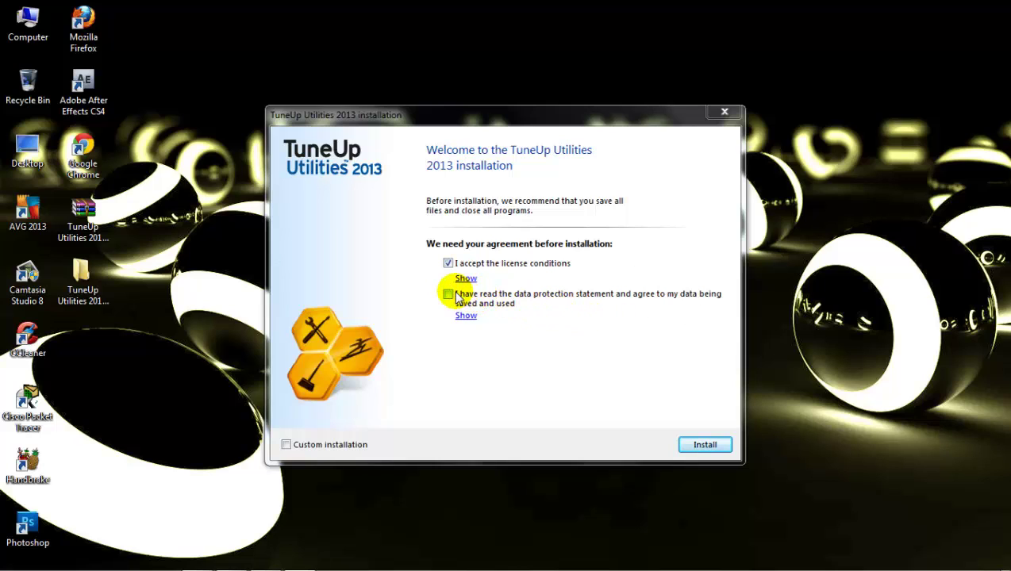
click(457, 295)
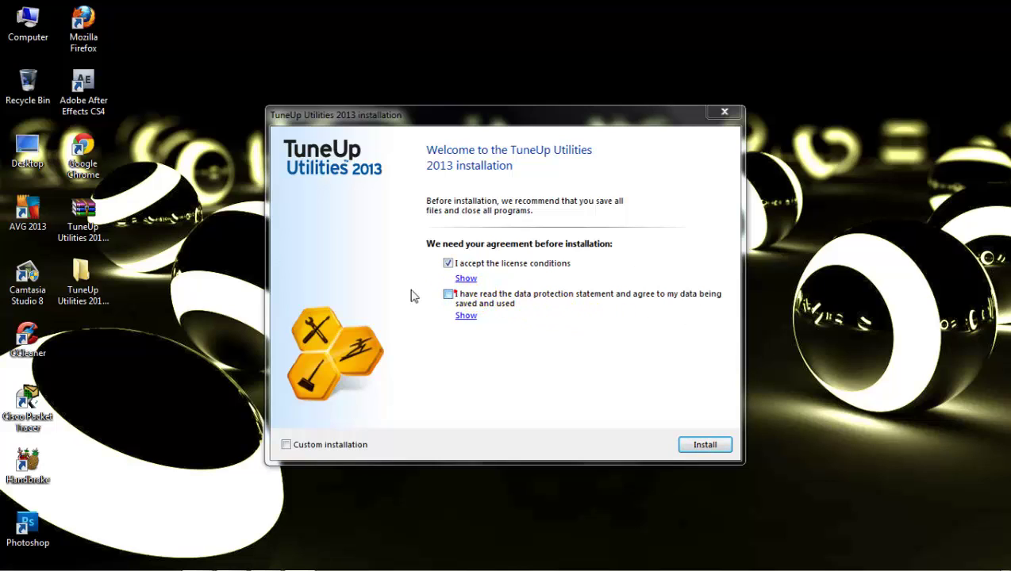
click(690, 445)
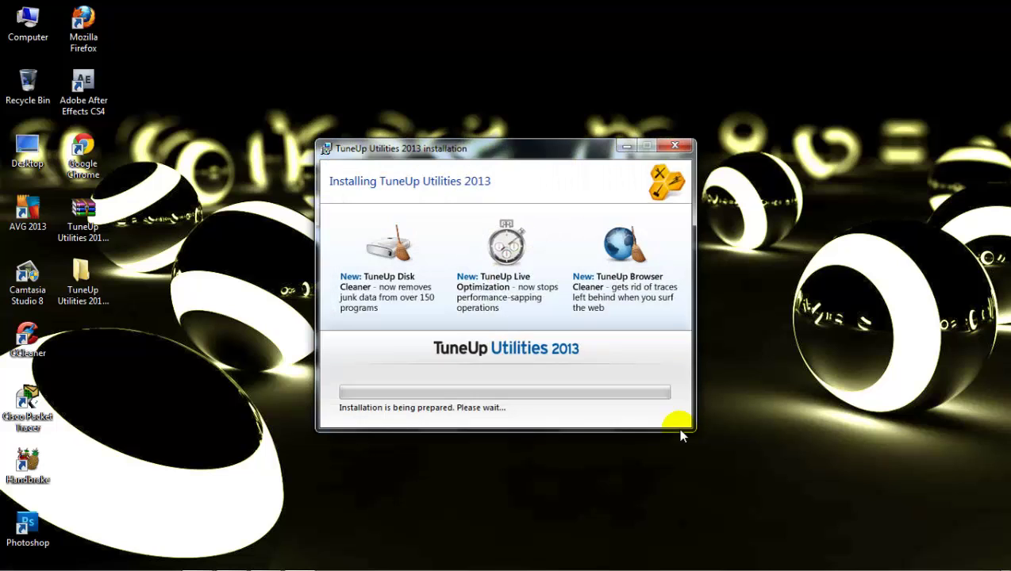
Wait for the installation progress to finish until the installation-complete page appears
click(286, 115)
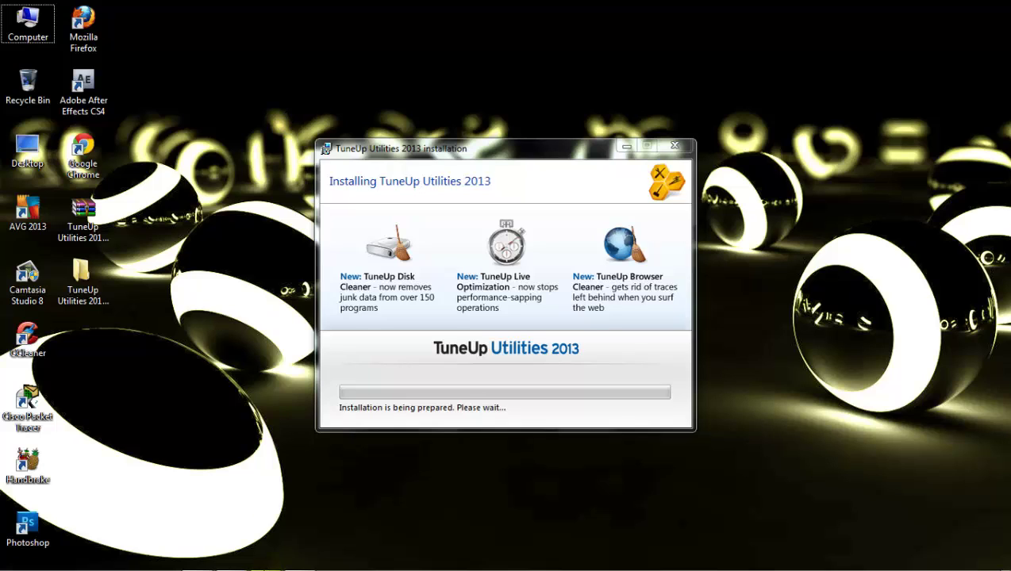
click(231, 560)
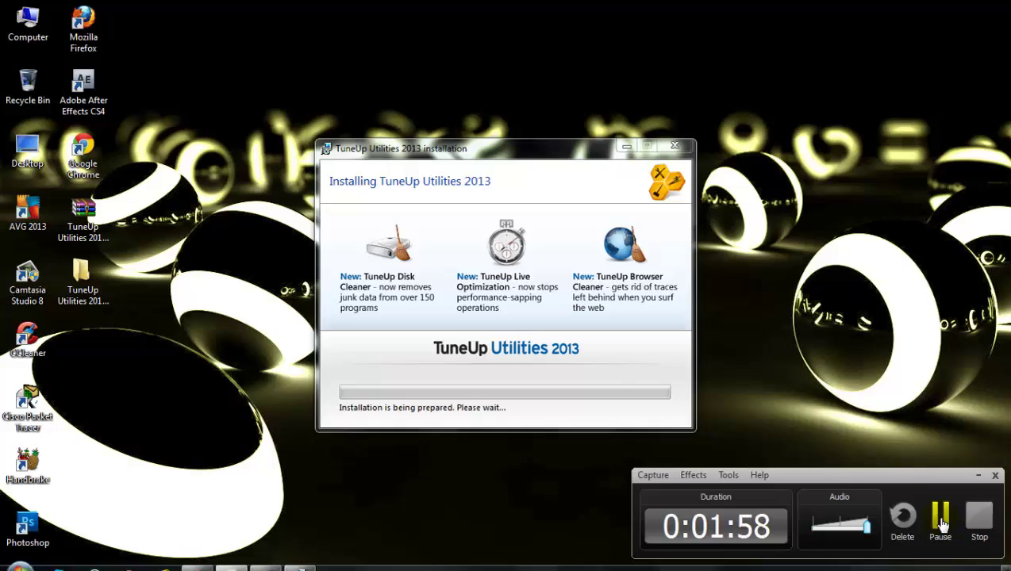
click(940, 515)
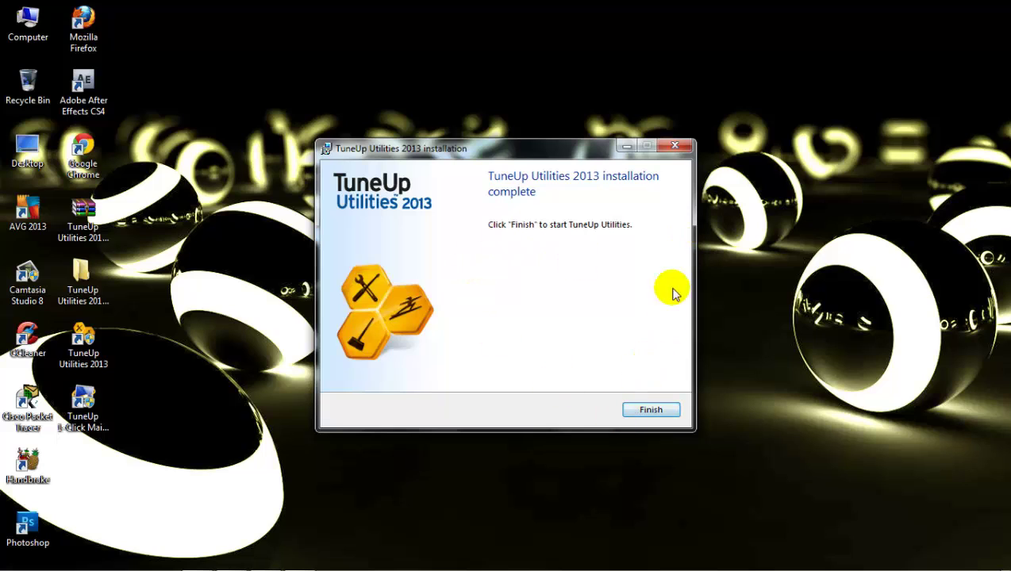
Finish the installer, then close the extra Chrome tab and the Chrome window
click(646, 410)
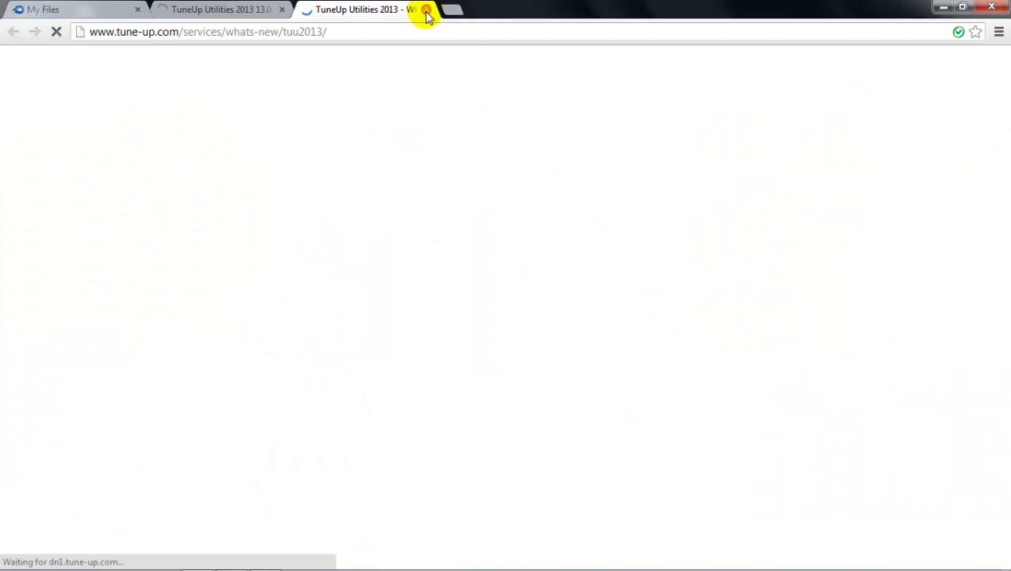
click(426, 10)
click(943, 7)
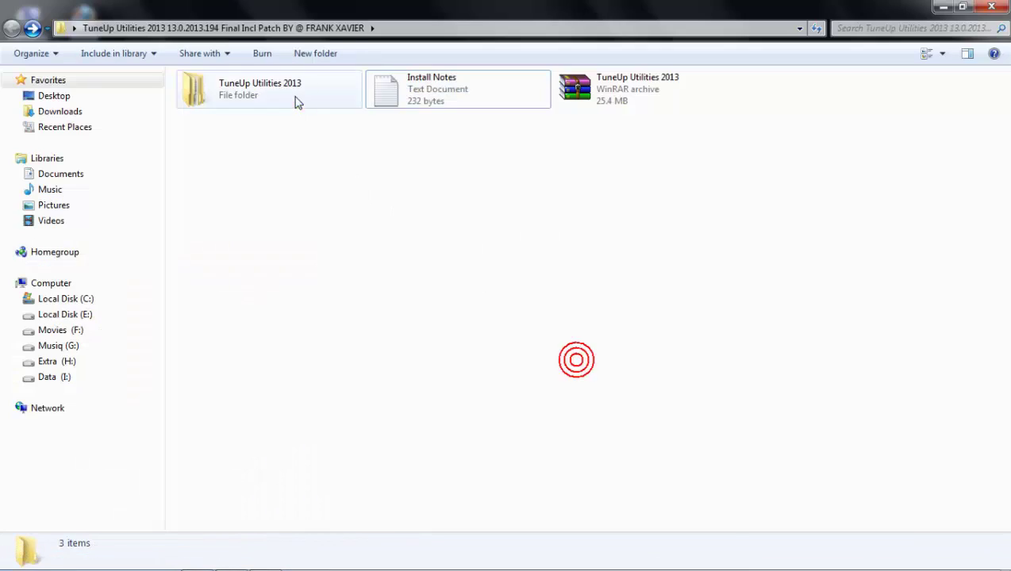
Run Patch as administrator from TuneUp Utilities 2013 > TuneUp Utilities 2013
double_click(294, 99)
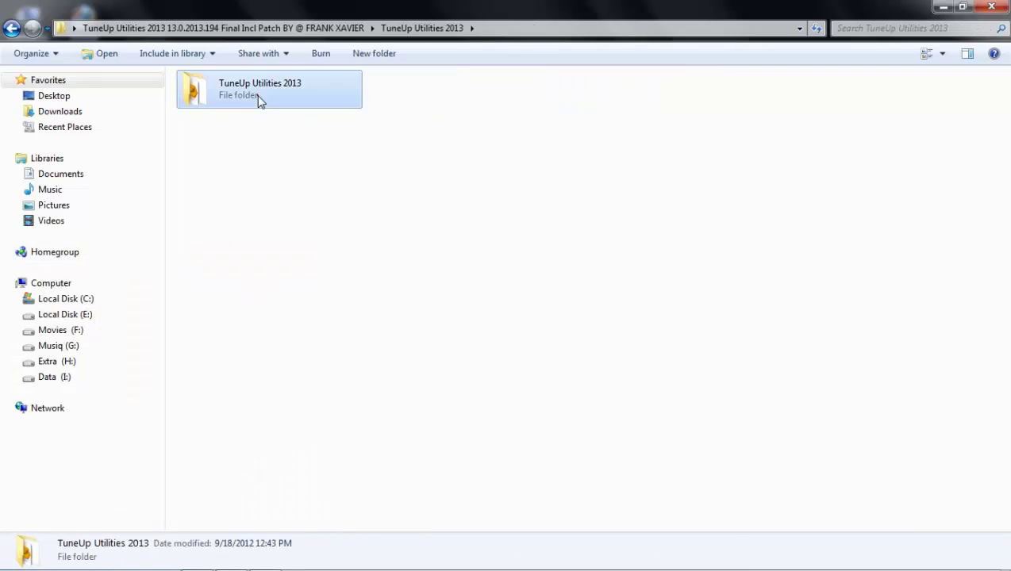
double_click(259, 99)
click(255, 94)
right_click(256, 92)
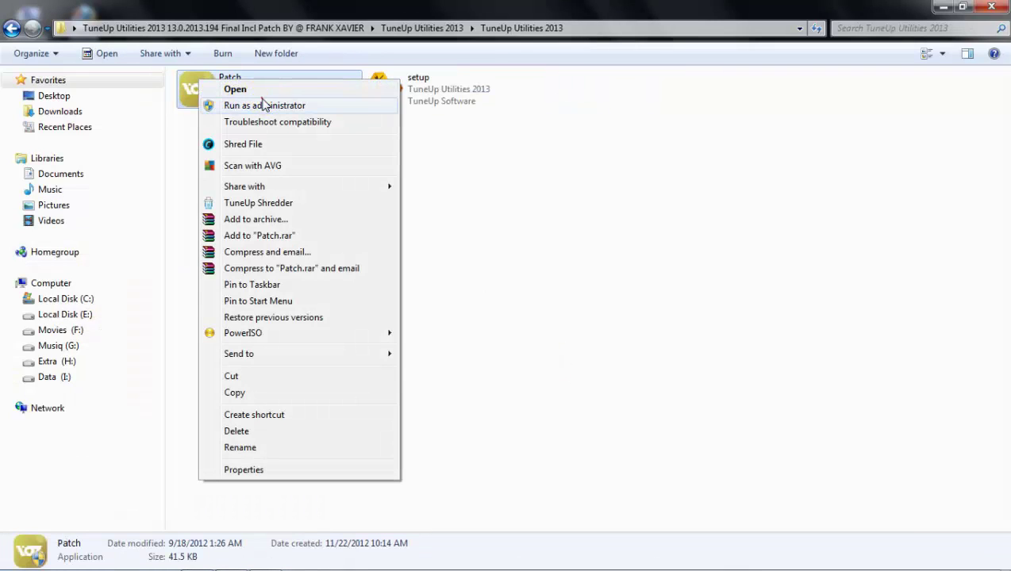
click(265, 105)
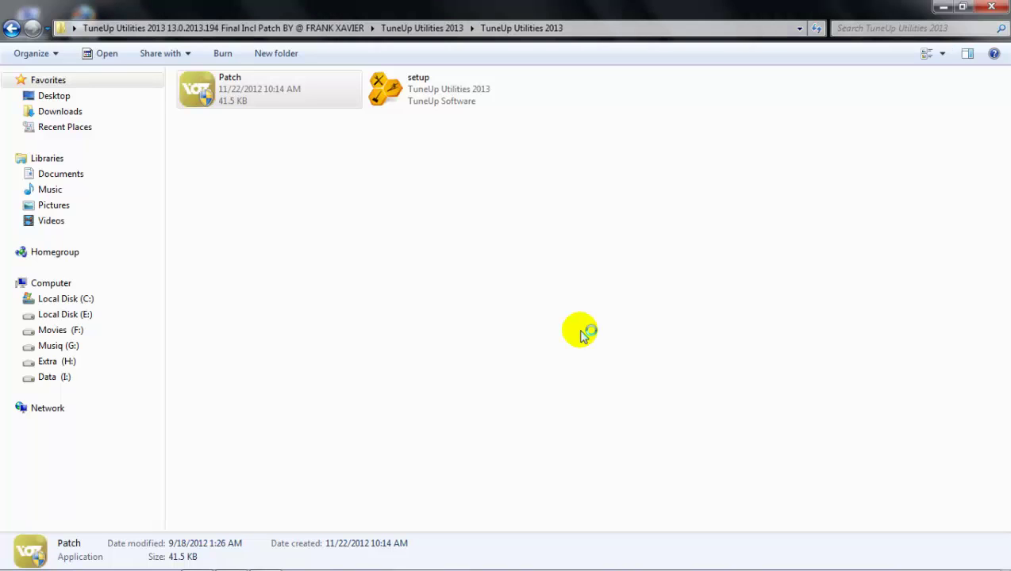
Patch TuneUp Utilities 2013, entering a user name and a company name
click(943, 6)
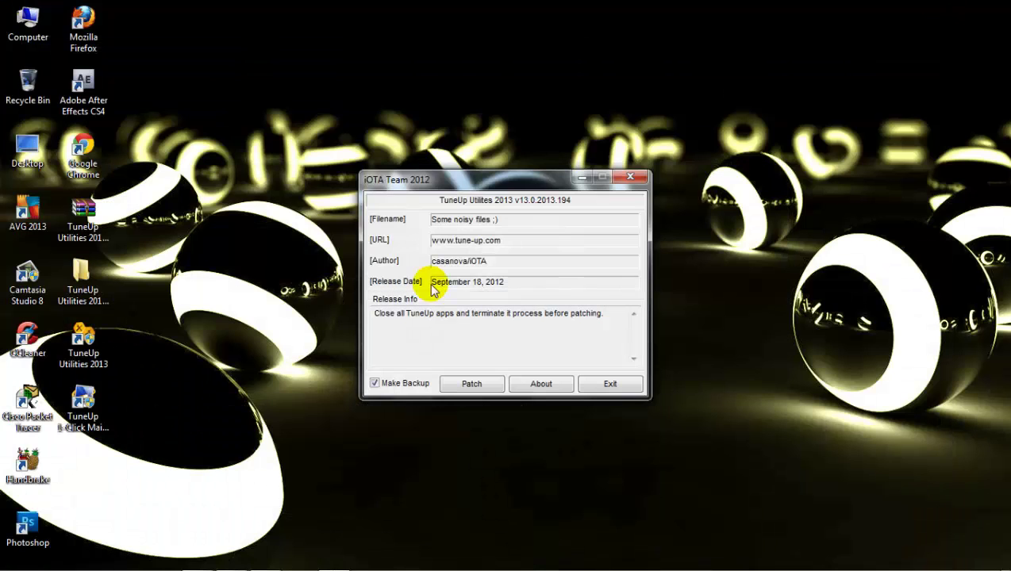
click(460, 389)
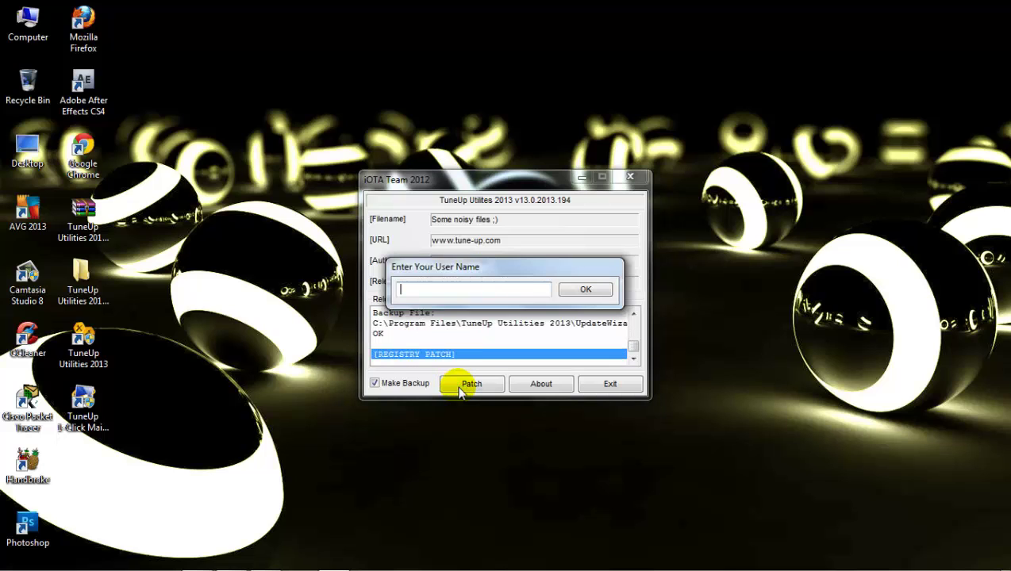
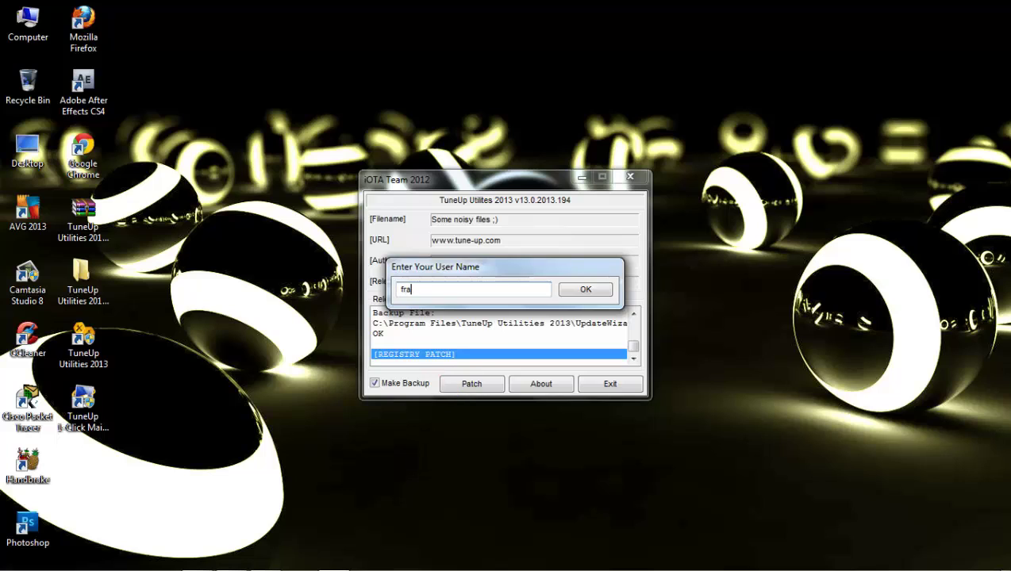
click(583, 292)
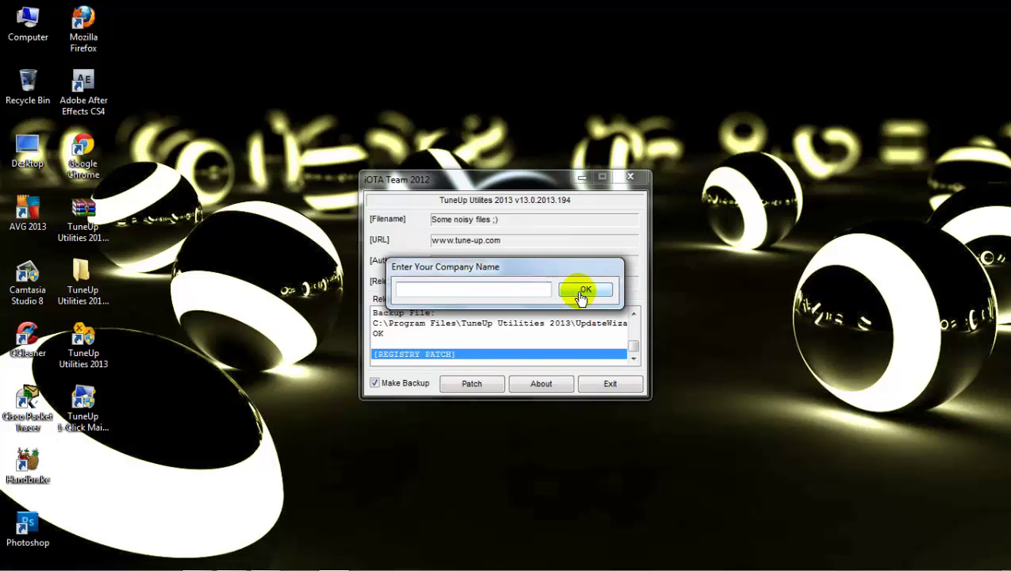
text(f)
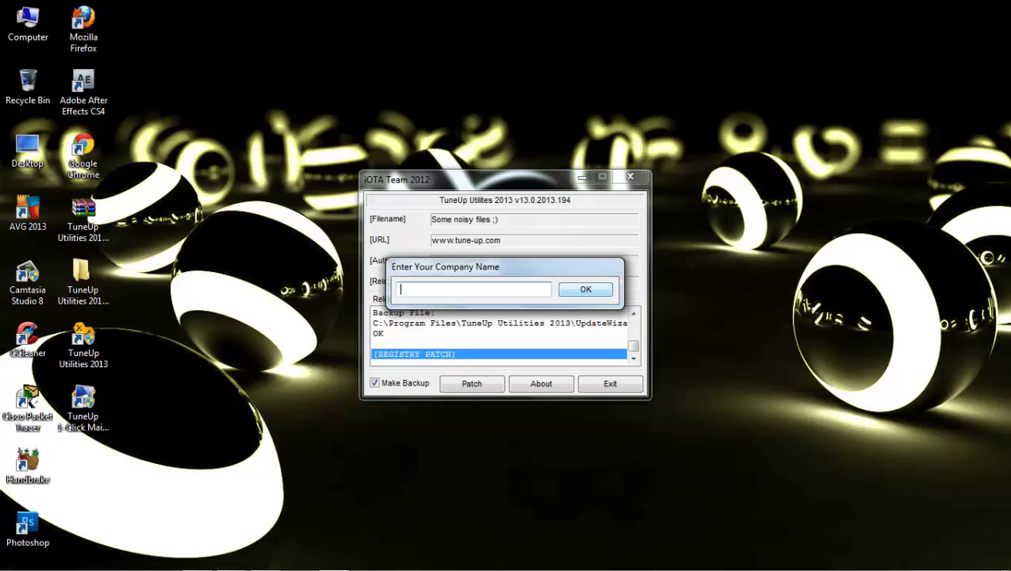
text(fx)
click(592, 290)
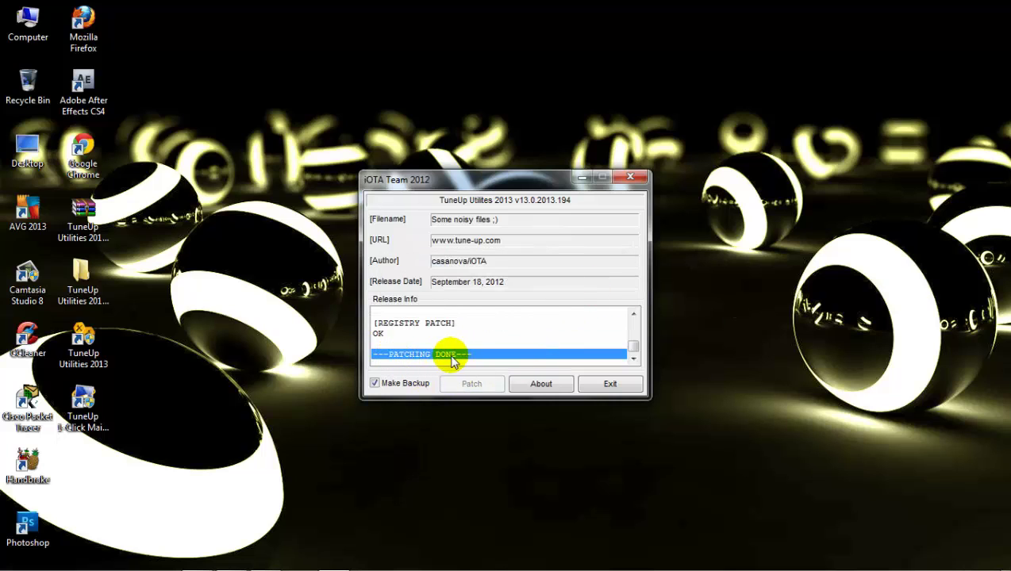
Close the patcher, refresh the desktop, and launch TuneUp Utilities 2013 as administrator
click(613, 384)
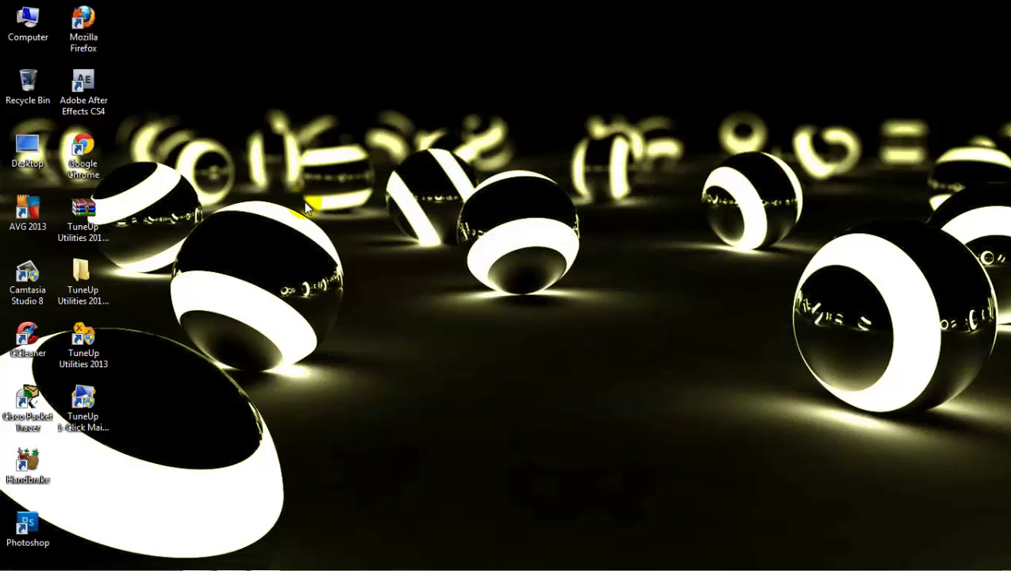
right_click(354, 150)
click(384, 195)
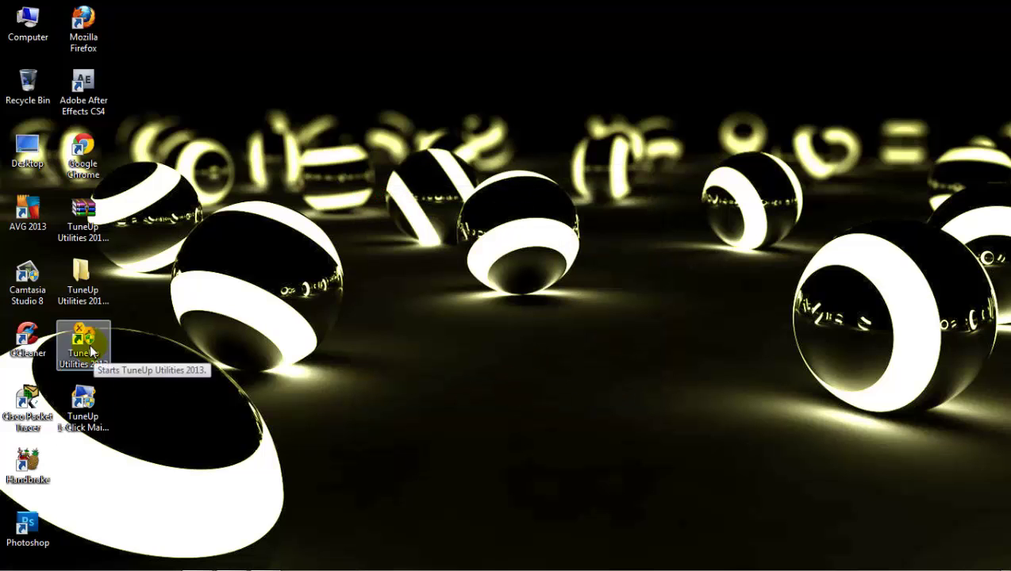
right_click(91, 352)
click(182, 275)
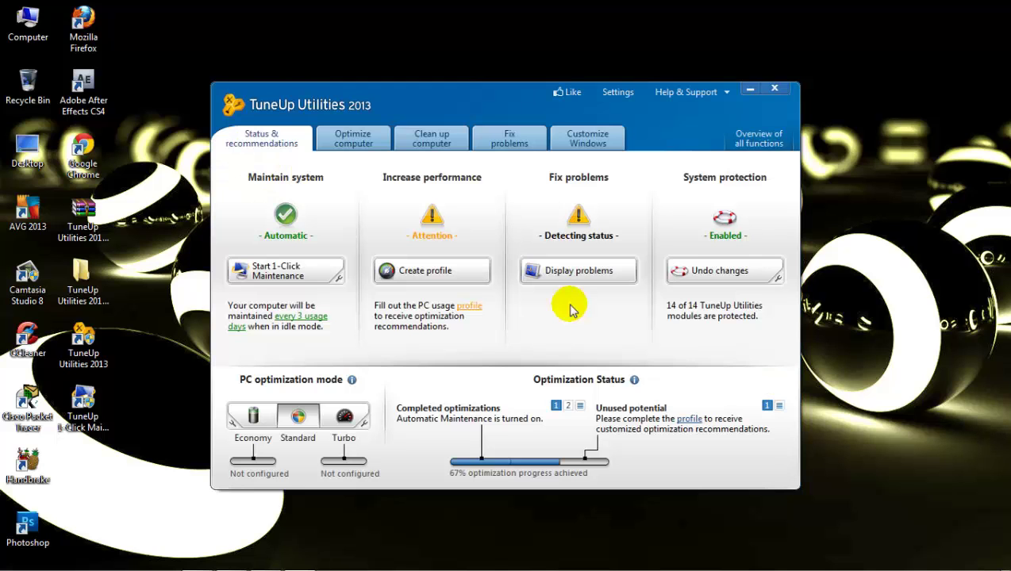
Check Help & Support > About for the licensed user and iOTA Team 2012 key
click(709, 92)
click(686, 217)
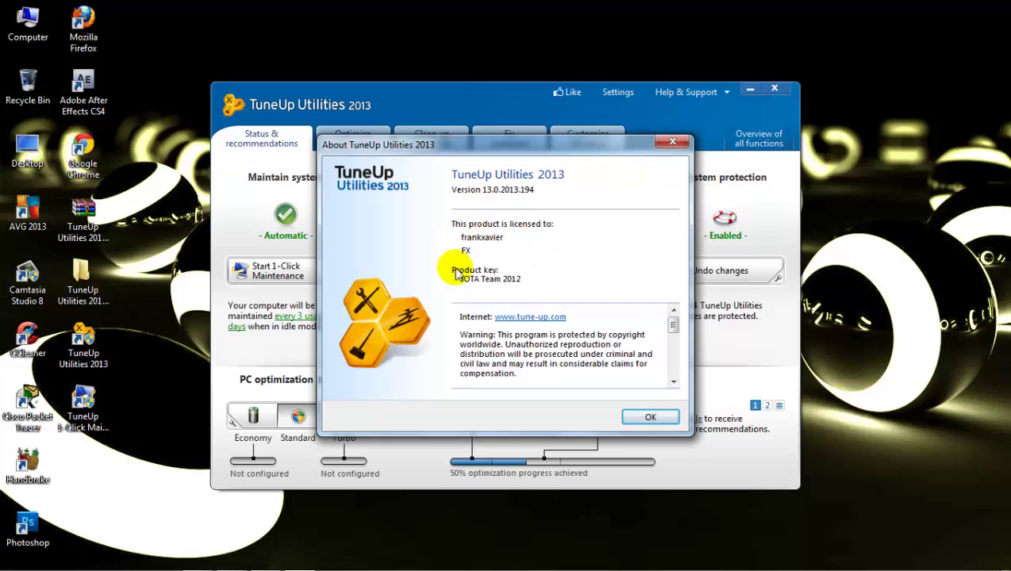
click(651, 418)
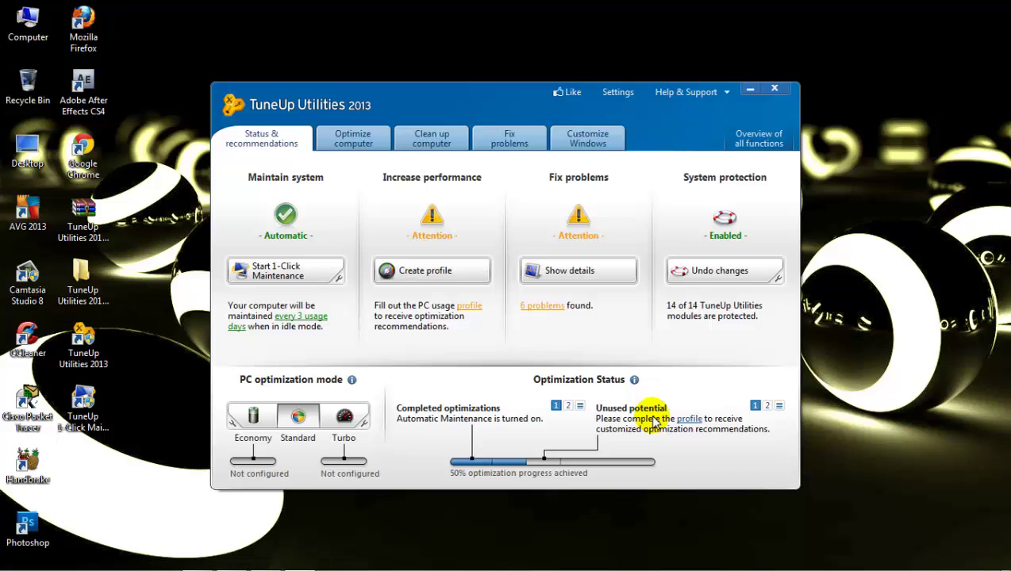